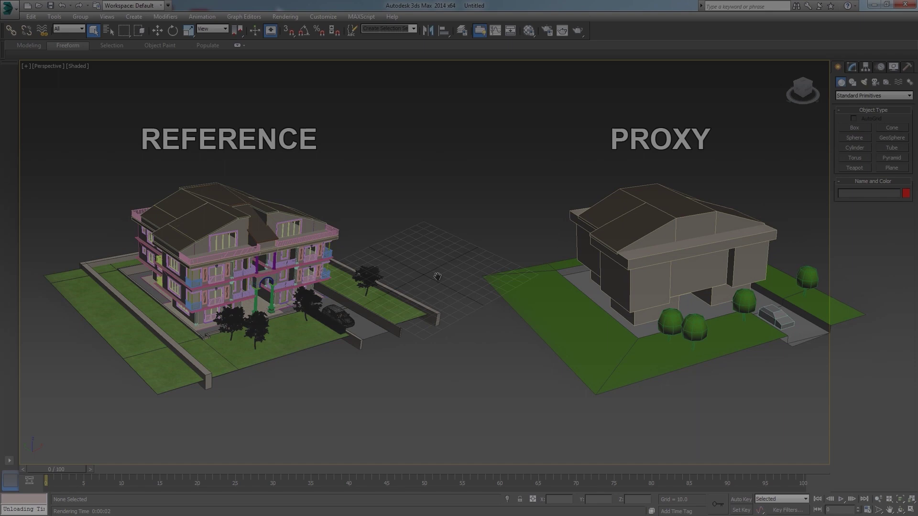
Step: Add MidBuilding.max as a smart reference through the SmartRefs manager
{"action": "left_click", "coordinate": [8, 6]}
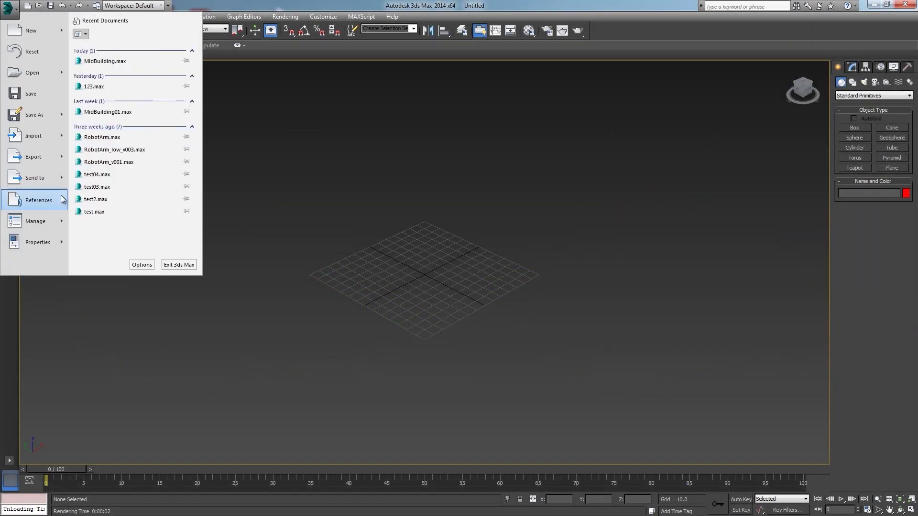
{"action": "mouse_move", "coordinate": [56, 200]}
{"action": "left_click", "coordinate": [148, 41]}
{"action": "left_click", "coordinate": [70, 202]}
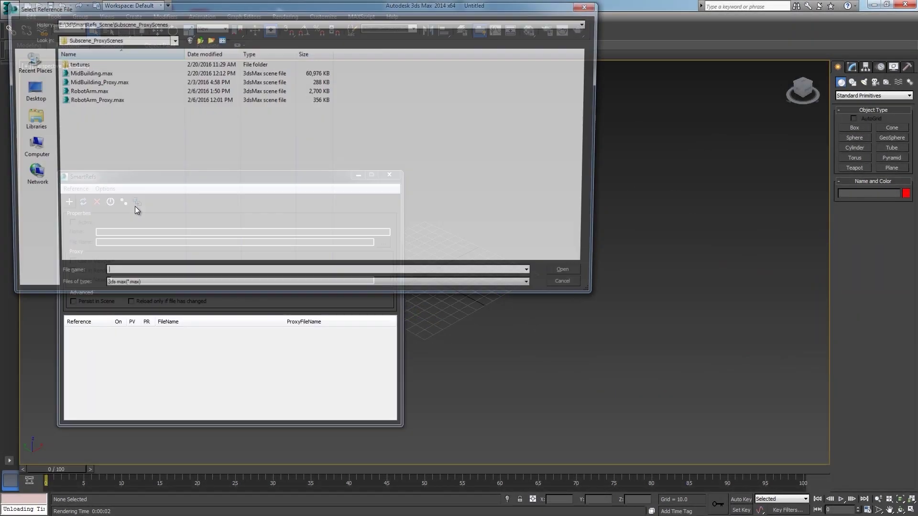
{"action": "double_click", "coordinate": [96, 70]}
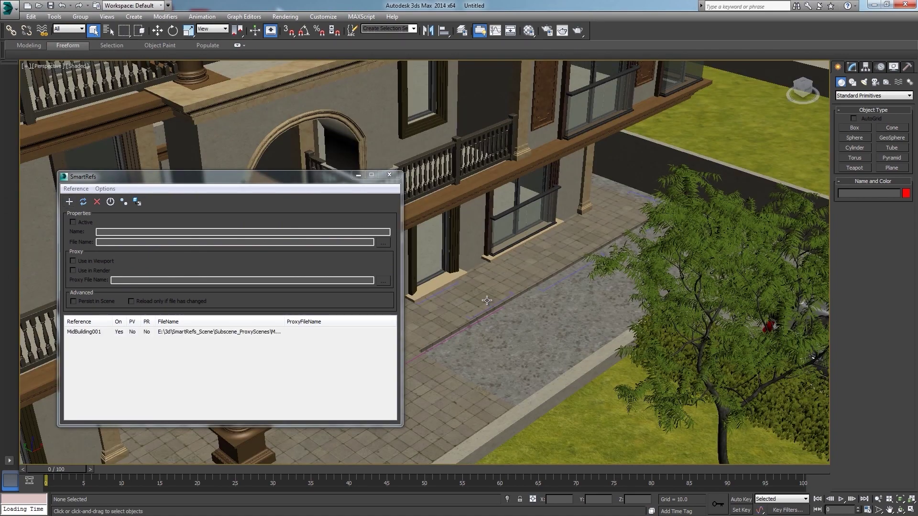
{"action": "left_click", "coordinate": [389, 175]}
Step: Select the building trim, then select everything in the scene and clear the selection
{"action": "scroll", "coordinate": [461, 270], "scroll_direction": "down", "scroll_amount": 10}
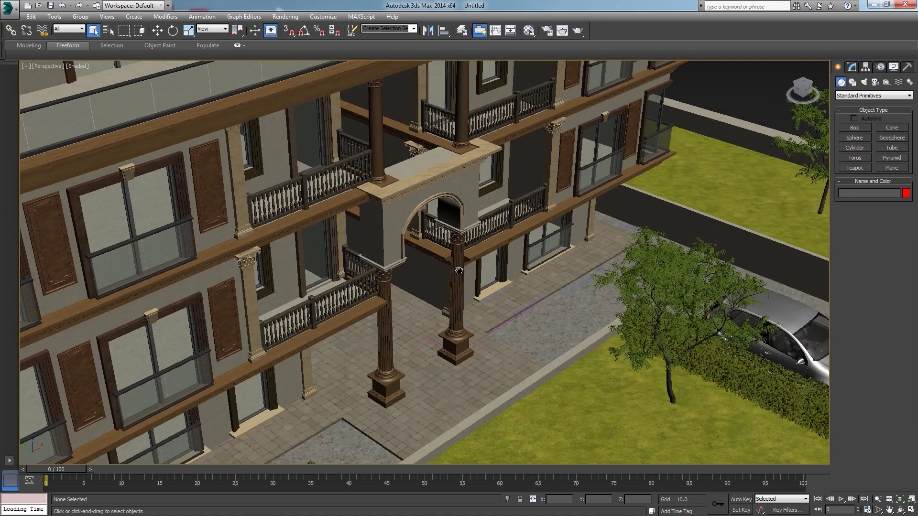
{"action": "left_click", "coordinate": [461, 271]}
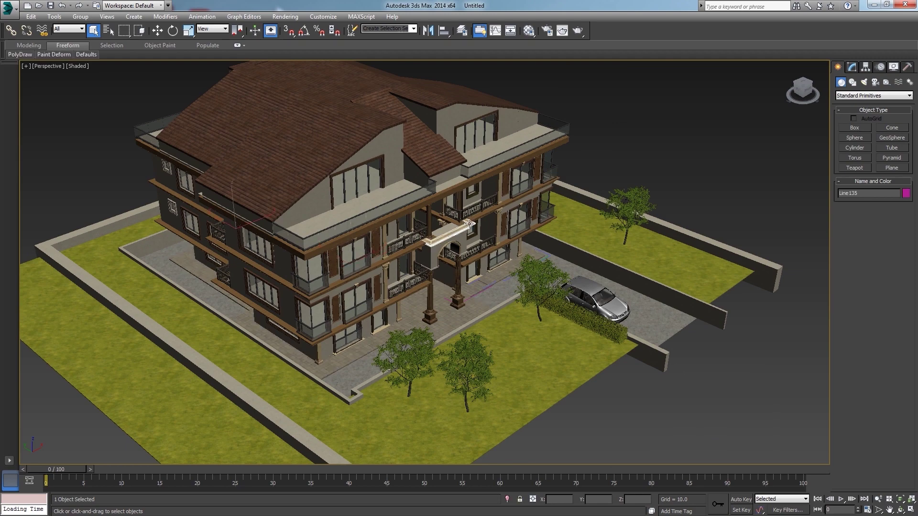
{"action": "key", "text": "ctrl+a"}
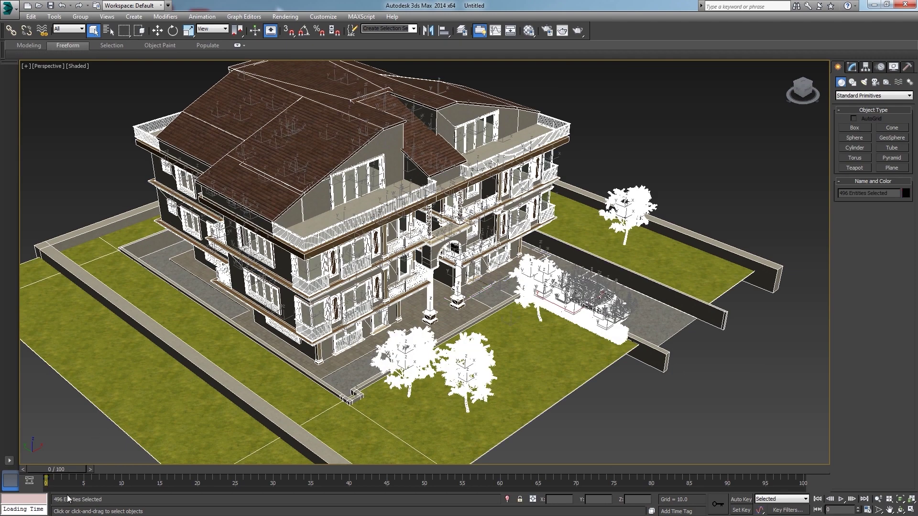
{"action": "left_click", "coordinate": [617, 189]}
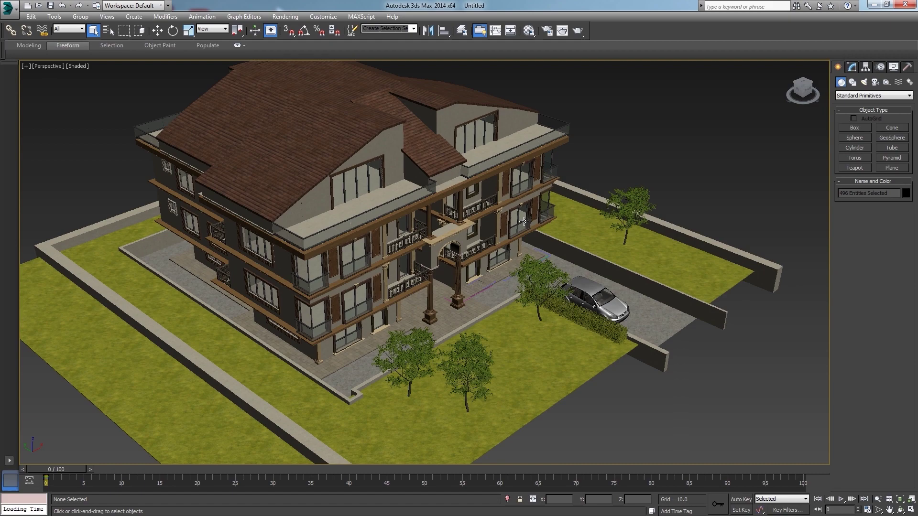
{"action": "scroll", "coordinate": [551, 241], "scroll_direction": "up", "scroll_amount": 2}
Step: Orbit to a frontal view of the building, selecting and deselecting individual exterior pieces
{"action": "middle_click_drag", "start_coordinate": [551, 242], "coordinate": [487, 299], "text": "alt"}
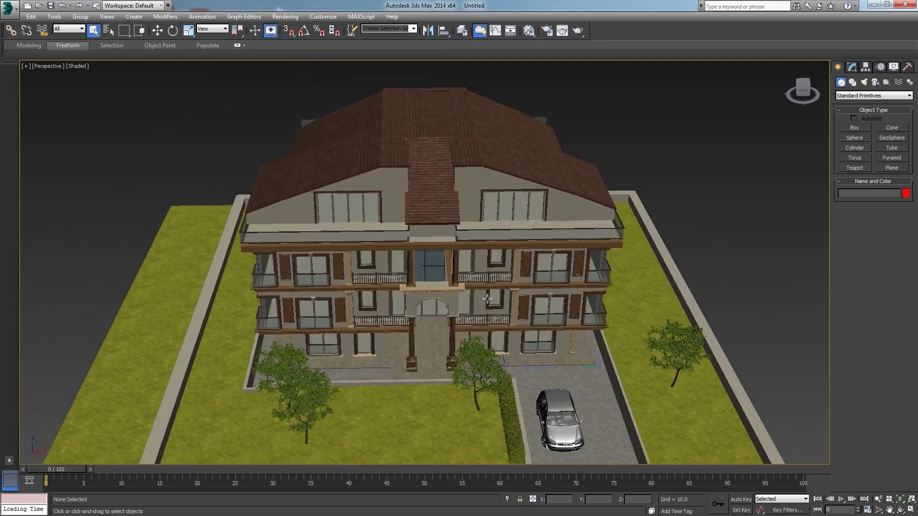
{"action": "left_click", "coordinate": [494, 299]}
{"action": "middle_click_drag", "start_coordinate": [558, 312], "coordinate": [461, 272], "text": "alt"}
{"action": "key", "text": "ctrl+d"}
{"action": "left_click", "coordinate": [449, 316]}
{"action": "key", "text": "ctrl+d"}
{"action": "left_click", "coordinate": [449, 314]}
{"action": "key", "text": "ctrl+d"}
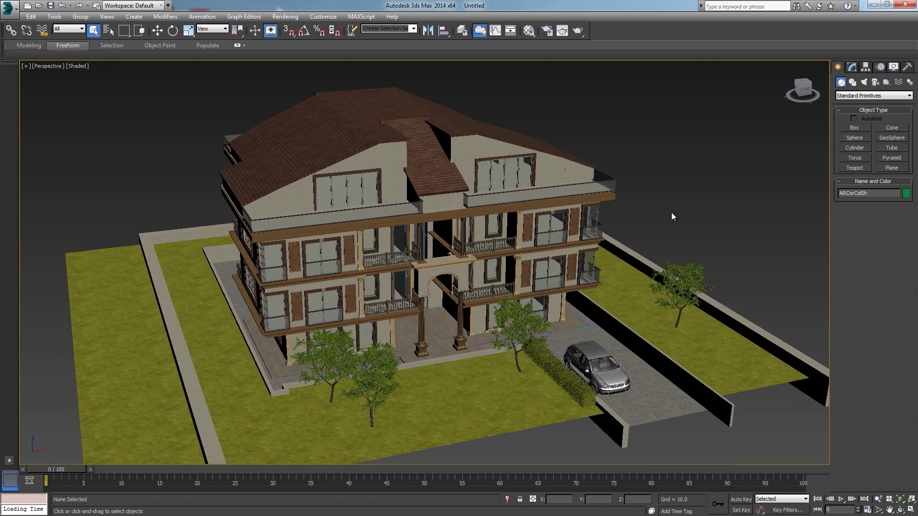
Step: Orbit to a more frontal view of the building
{"action": "left_click", "coordinate": [9, 13]}
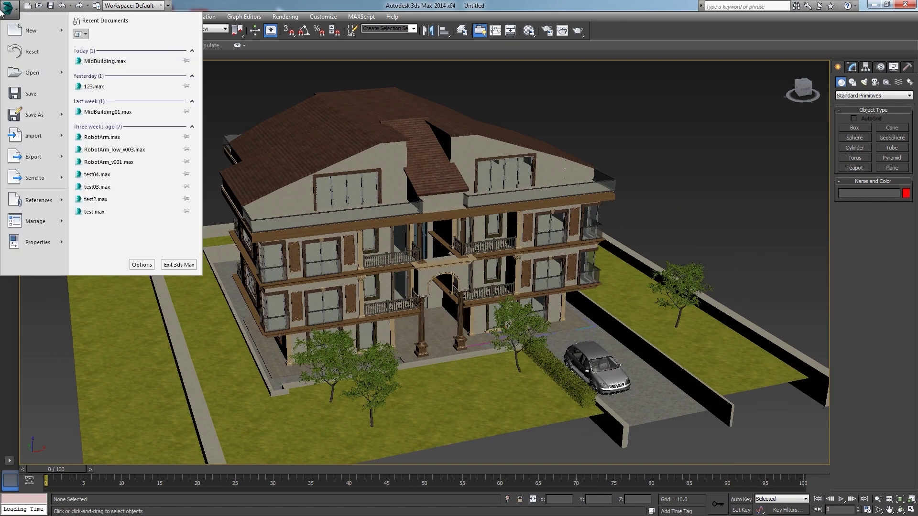
{"action": "left_click", "coordinate": [9, 13]}
{"action": "middle_click_drag", "start_coordinate": [392, 289], "coordinate": [403, 299], "text": "alt"}
Step: Assign MidBuilding_Proxy.max as MidBuilding001's proxy file and enable Use in Viewport
{"action": "left_click", "coordinate": [9, 13]}
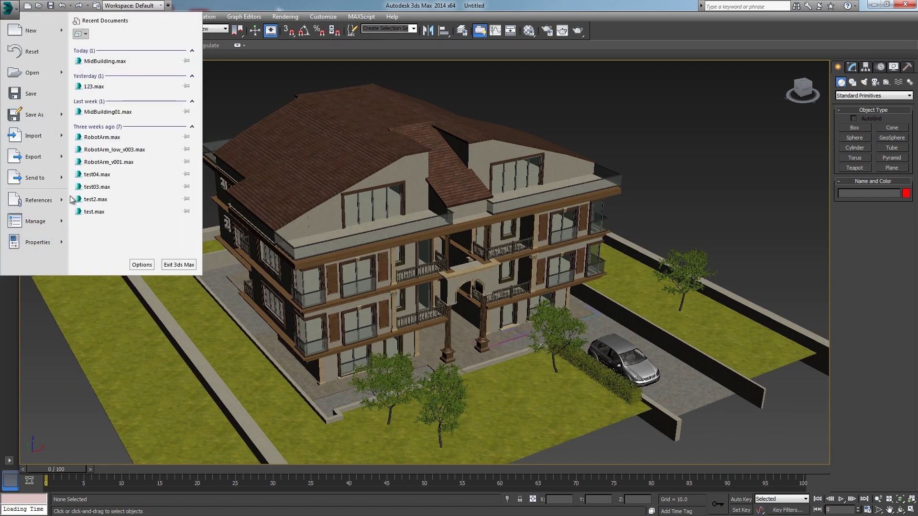
{"action": "mouse_move", "coordinate": [60, 206]}
{"action": "left_click", "coordinate": [86, 48]}
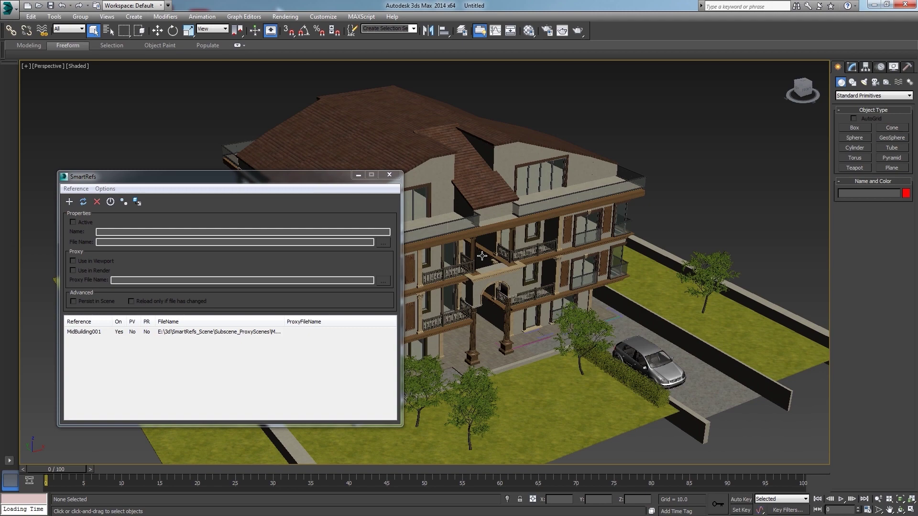
{"action": "left_click", "coordinate": [94, 332]}
{"action": "left_click", "coordinate": [382, 281]}
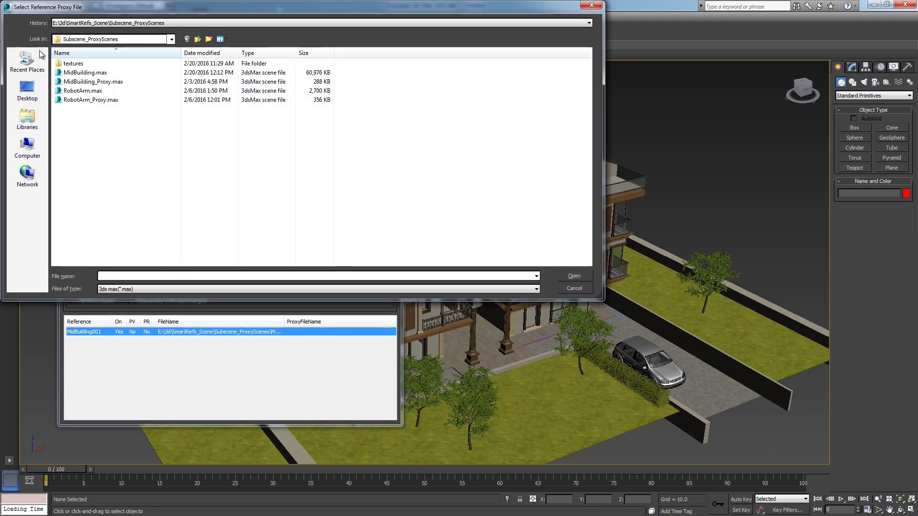
{"action": "double_click", "coordinate": [102, 82]}
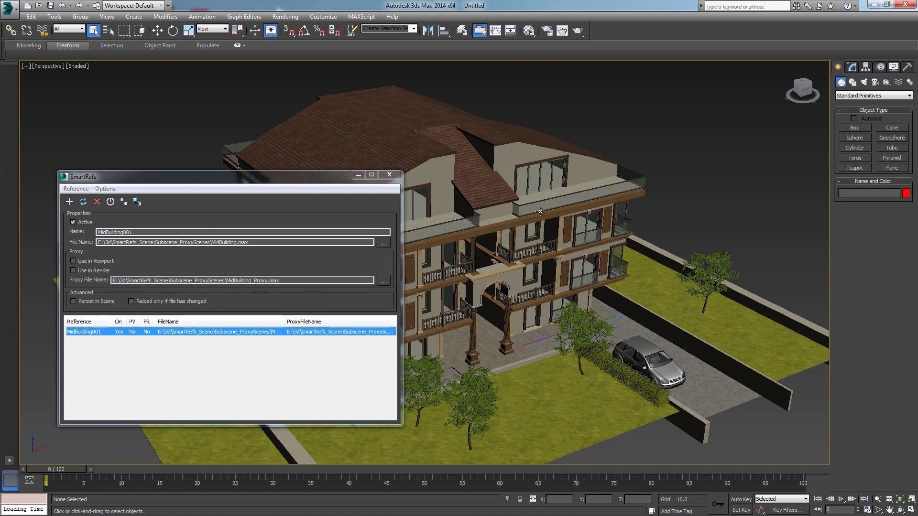
{"action": "left_click", "coordinate": [90, 266]}
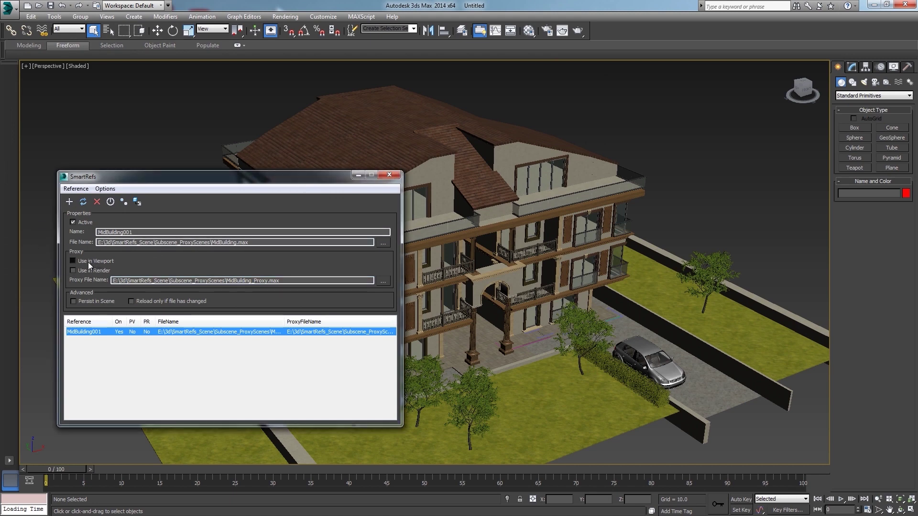
Step: Zoom out and back in to inspect the low-poly proxy building
{"action": "scroll", "coordinate": [526, 215], "scroll_direction": "down", "scroll_amount": 5}
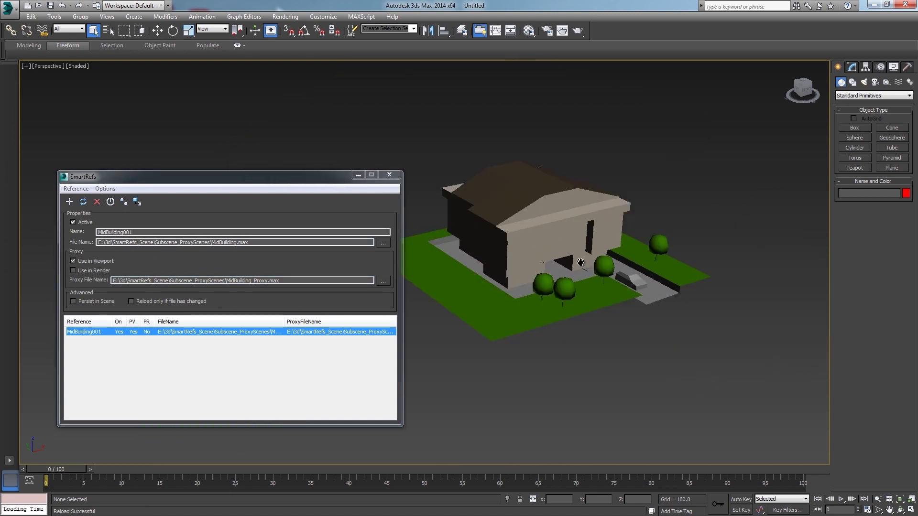
{"action": "scroll", "coordinate": [490, 184], "scroll_direction": "up", "scroll_amount": 2}
{"action": "scroll", "coordinate": [491, 185], "scroll_direction": "up", "scroll_amount": 5}
{"action": "scroll", "coordinate": [490, 191], "scroll_direction": "down", "scroll_amount": 2}
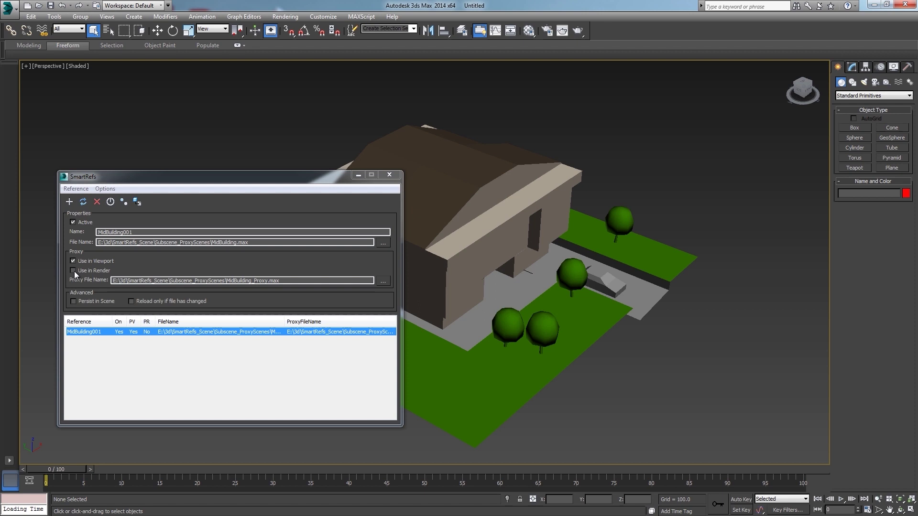
{"action": "scroll", "coordinate": [473, 229], "scroll_direction": "up", "scroll_amount": 5}
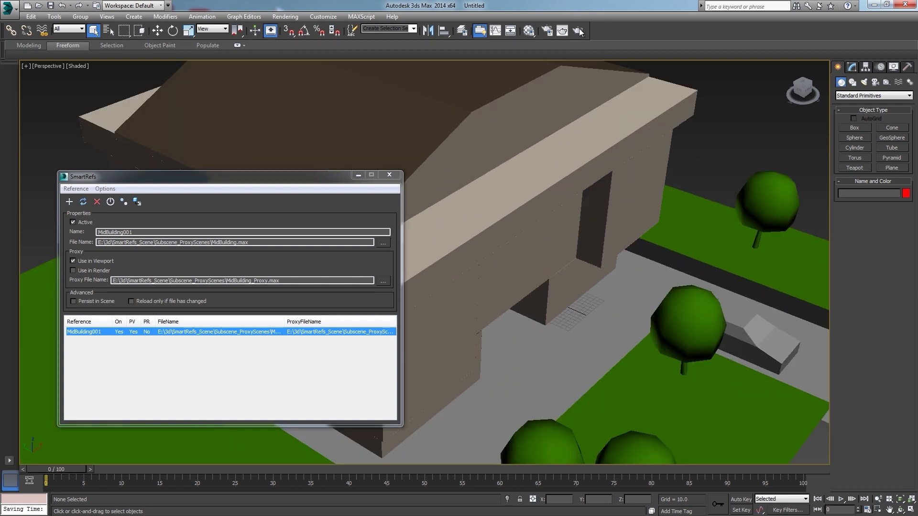
Step: Render the Perspective view, then pan to compare the proxy viewport beside the full-detail render
{"action": "left_click", "coordinate": [579, 30]}
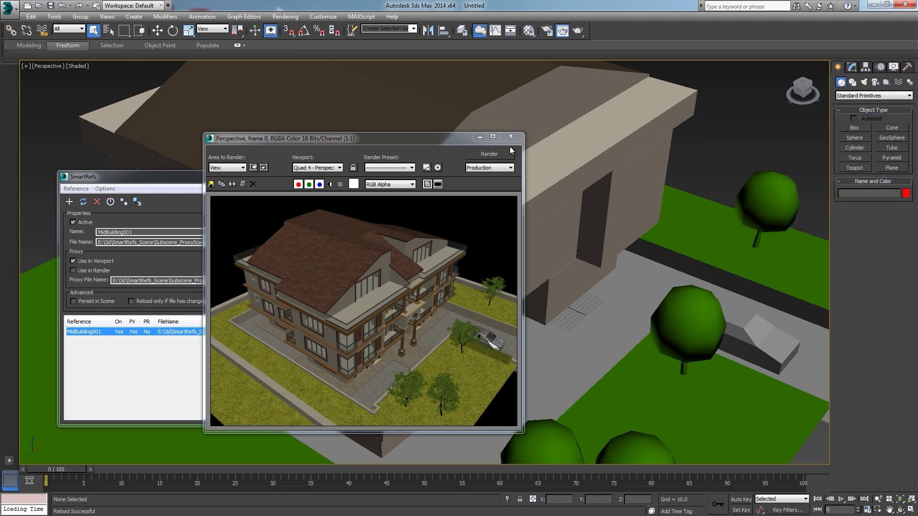
{"action": "scroll", "coordinate": [658, 237], "scroll_direction": "down", "scroll_amount": 5}
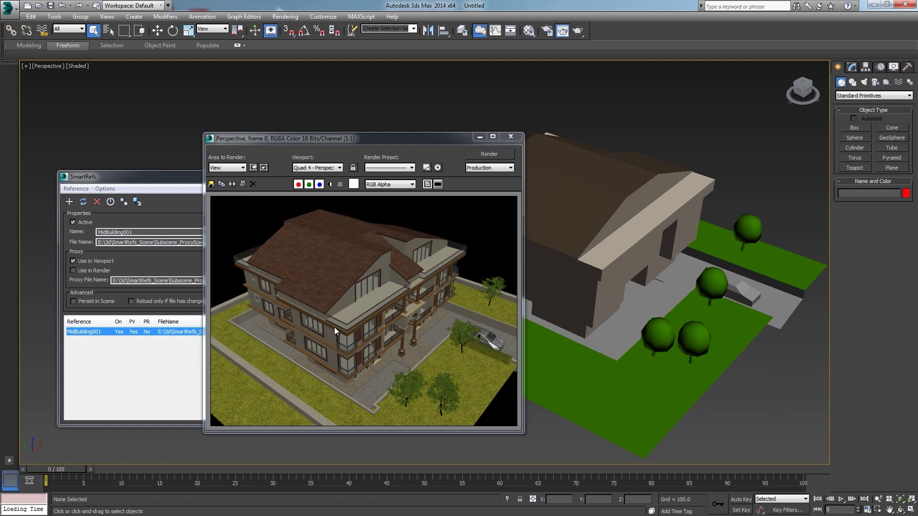
{"action": "middle_click_drag", "start_coordinate": [697, 245], "coordinate": [663, 243]}
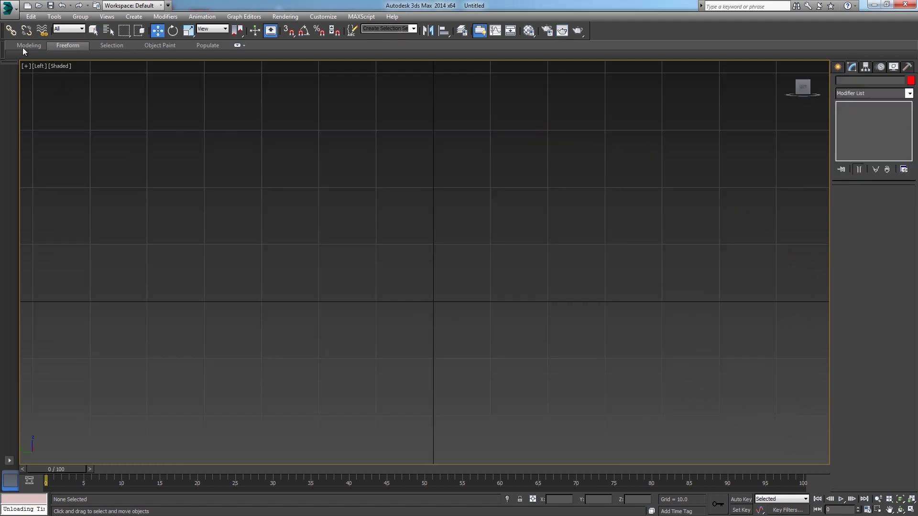
Step: Add RobotArm.max as a new smart reference
{"action": "left_click", "coordinate": [8, 6]}
{"action": "mouse_move", "coordinate": [55, 200]}
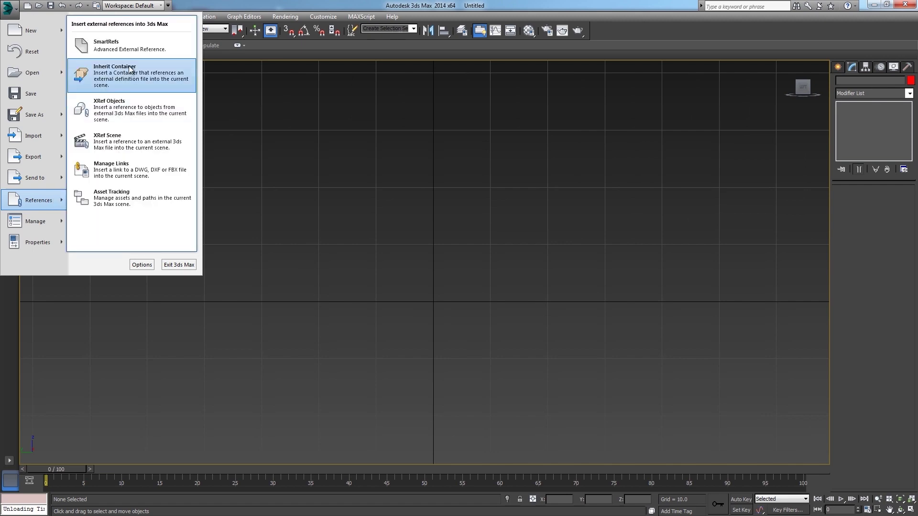
{"action": "left_click", "coordinate": [98, 42]}
{"action": "left_click", "coordinate": [66, 192]}
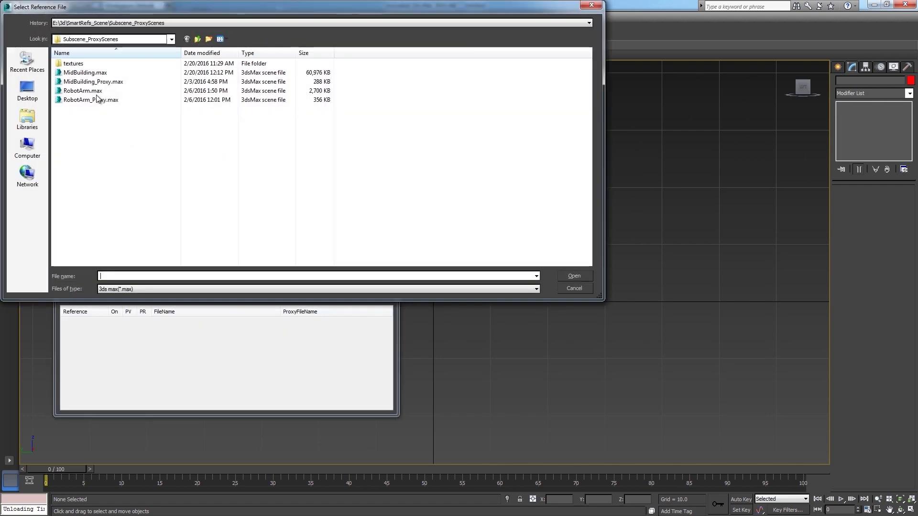
{"action": "left_click", "coordinate": [95, 89]}
{"action": "left_click", "coordinate": [549, 277]}
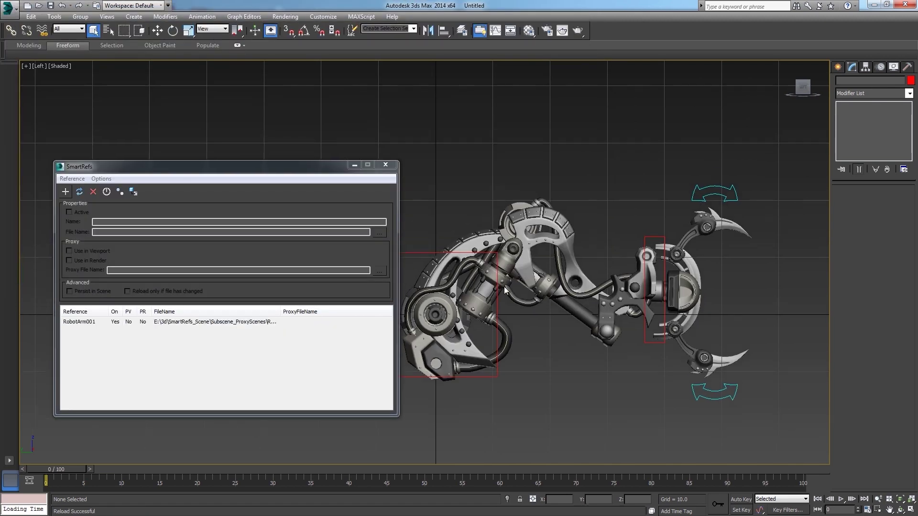
Step: Pan the view and select arm pieces: the cylinder, the ring and the left wheel
{"action": "scroll", "coordinate": [543, 285], "scroll_direction": "up", "scroll_amount": 4}
{"action": "middle_click_drag", "start_coordinate": [606, 262], "coordinate": [539, 256]}
{"action": "left_click", "coordinate": [546, 232]}
{"action": "left_click", "coordinate": [482, 275]}
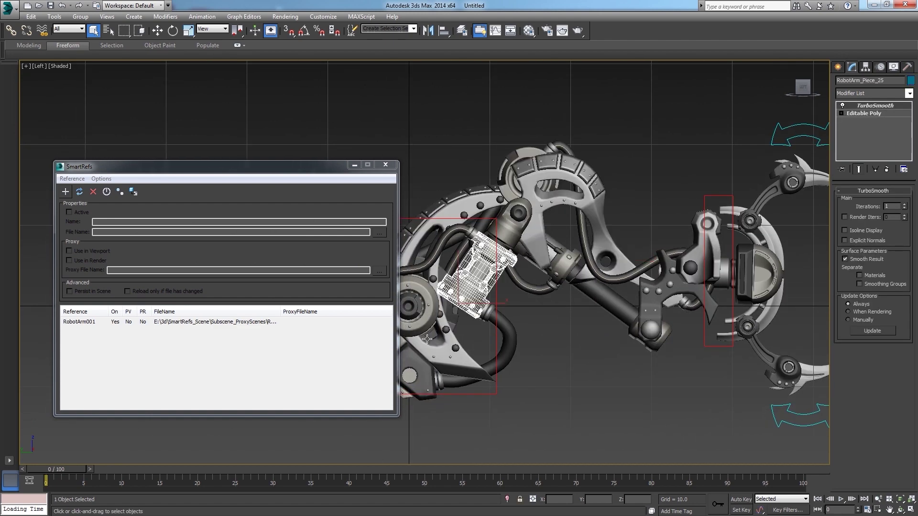
{"action": "left_click", "coordinate": [428, 339]}
{"action": "middle_click_drag", "start_coordinate": [437, 295], "coordinate": [440, 293]}
{"action": "left_click", "coordinate": [427, 302]}
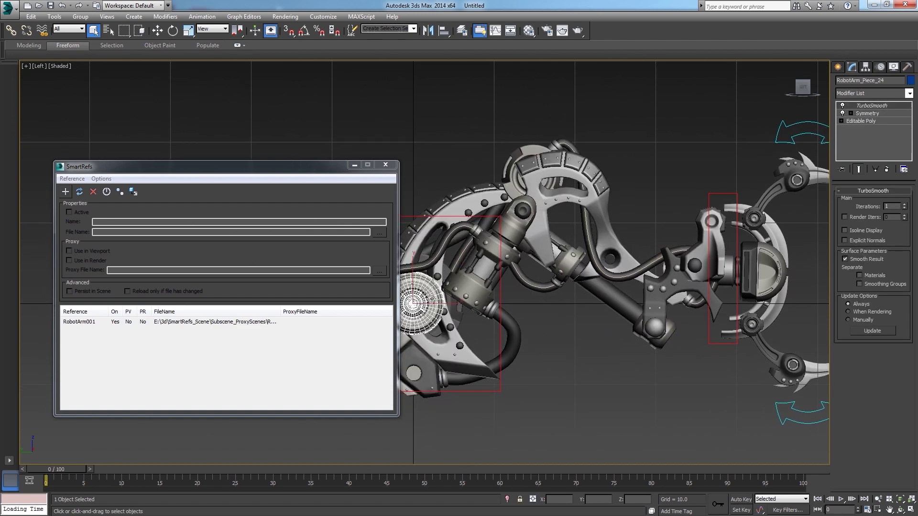
Step: Move the Control_Claw helper right and then left to re-pose the arm
{"action": "left_click", "coordinate": [710, 194]}
{"action": "scroll", "coordinate": [639, 267], "scroll_direction": "down", "scroll_amount": 2}
{"action": "key", "text": "w"}
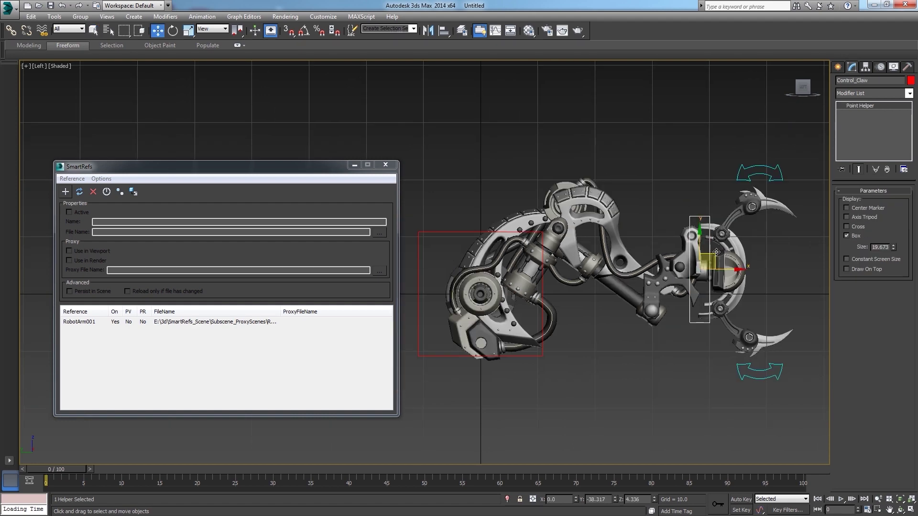
{"action": "left_click_drag", "start_coordinate": [704, 249], "coordinate": [770, 263]}
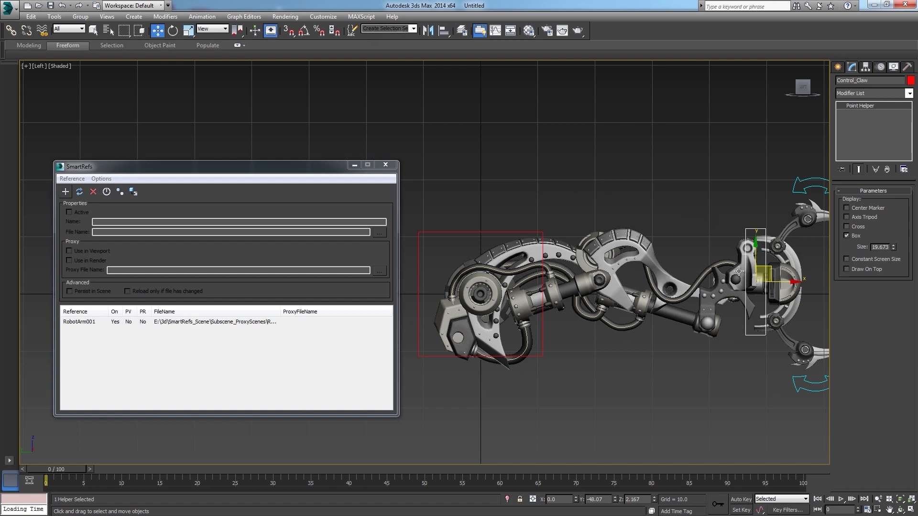
{"action": "left_click_drag", "start_coordinate": [771, 265], "coordinate": [628, 266]}
{"action": "scroll", "coordinate": [624, 270], "scroll_direction": "down", "scroll_amount": 2}
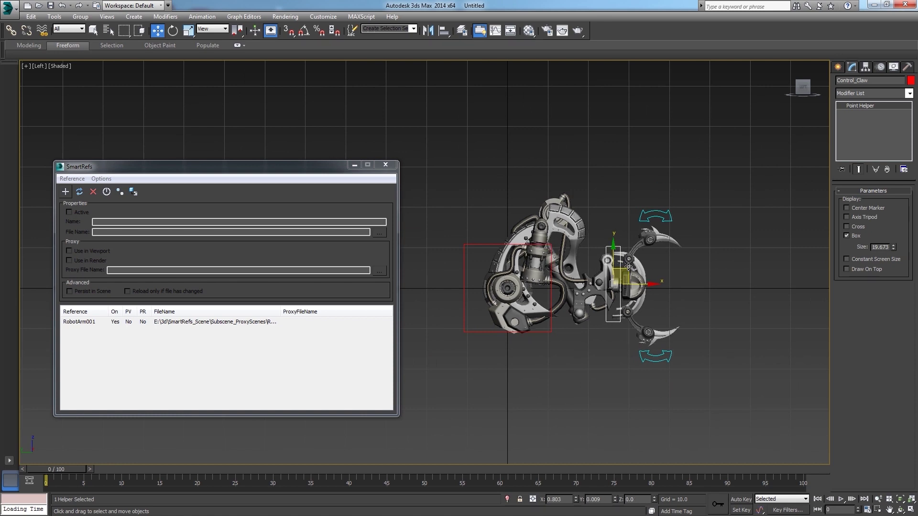
{"action": "left_click", "coordinate": [663, 220]}
Step: Rotate the upper claw control, then set RobotArm_Proxy.max as RobotArm001's viewport proxy
{"action": "key", "text": "e"}
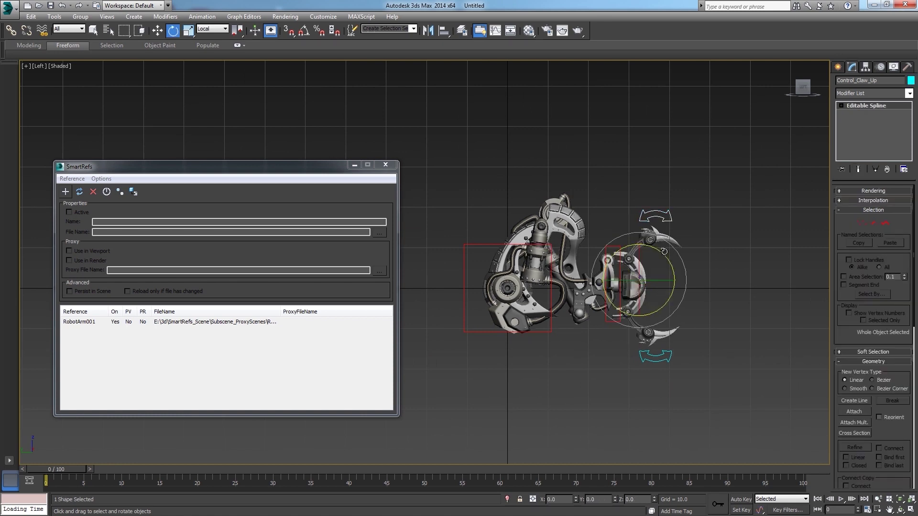
{"action": "mouse_move", "coordinate": [664, 252]}
{"action": "left_mouse_down"}
{"action": "mouse_move", "coordinate": [671, 264]}
{"action": "mouse_move", "coordinate": [664, 252]}
{"action": "left_mouse_up"}
{"action": "left_click", "coordinate": [172, 321]}
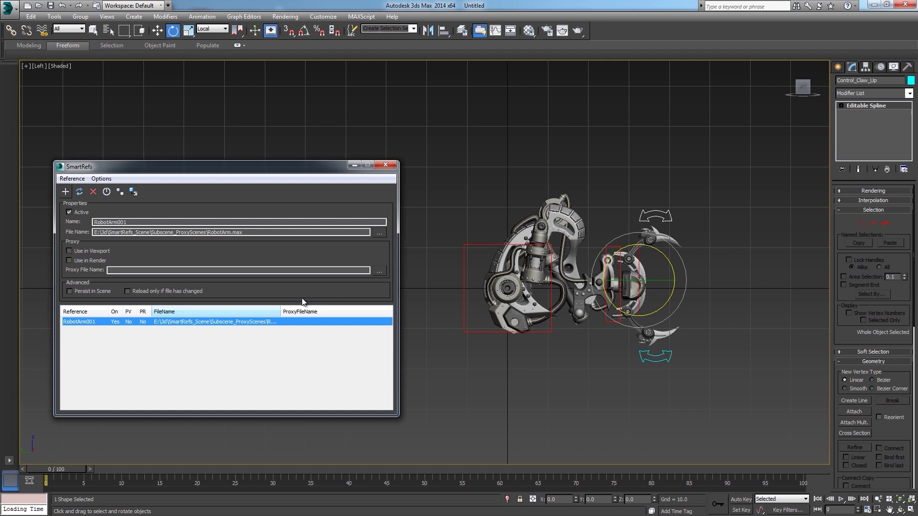
{"action": "left_click", "coordinate": [379, 271]}
{"action": "double_click", "coordinate": [103, 102]}
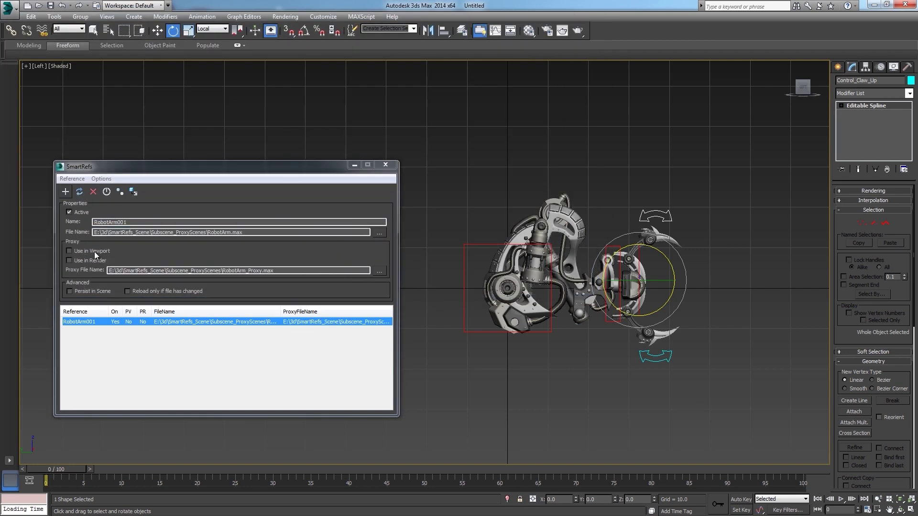
{"action": "left_click", "coordinate": [94, 251]}
Step: With the Move tool, select the proxy arm's Control_Claw helper and upper claw control shape
{"action": "key", "text": "w"}
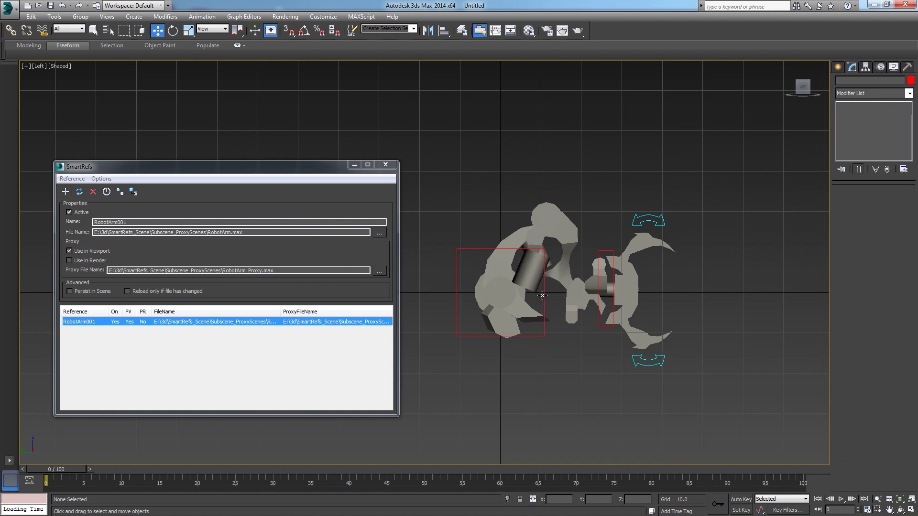
{"action": "left_click", "coordinate": [542, 295]}
{"action": "left_click", "coordinate": [621, 243]}
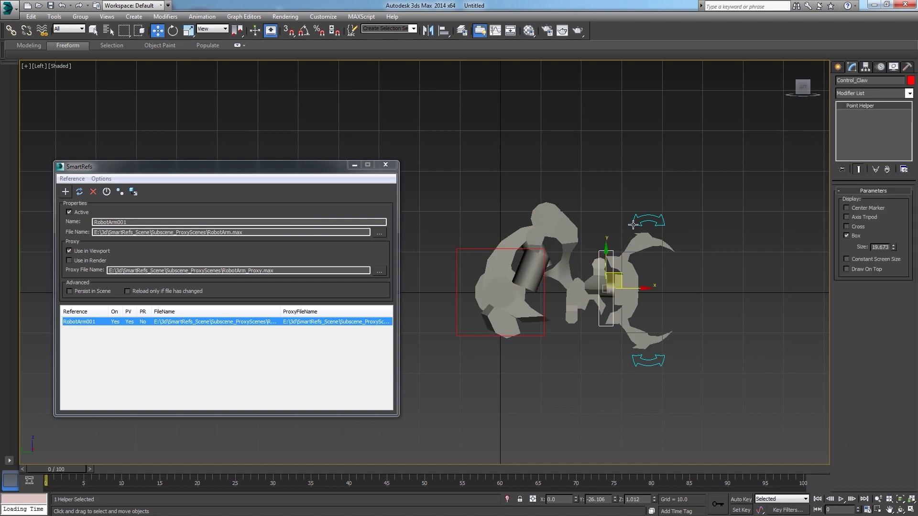
{"action": "left_click", "coordinate": [663, 221]}
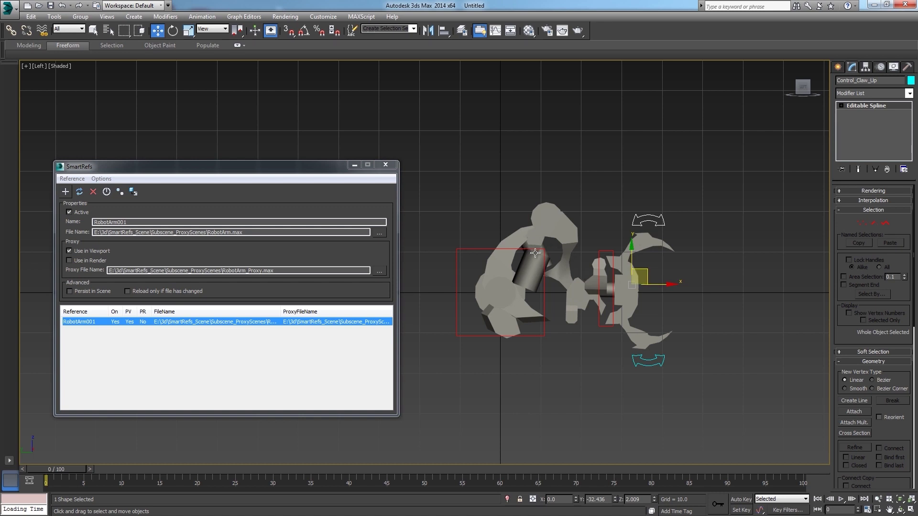
Step: With Auto Key on at frame 60, move Control_Claw right along X to stretch the arm
{"action": "left_click", "coordinate": [610, 249]}
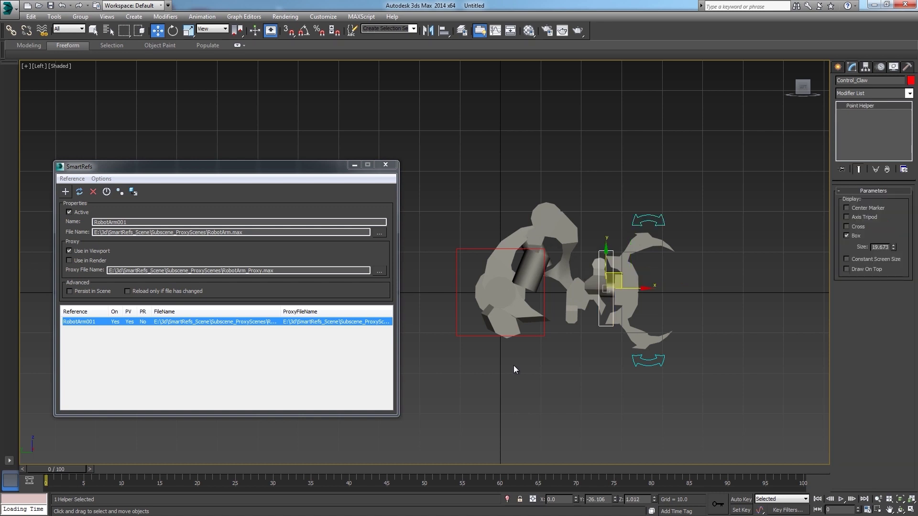
{"action": "key", "text": "n"}
{"action": "left_click", "coordinate": [500, 469]}
{"action": "left_click_drag", "start_coordinate": [635, 289], "coordinate": [716, 292]}
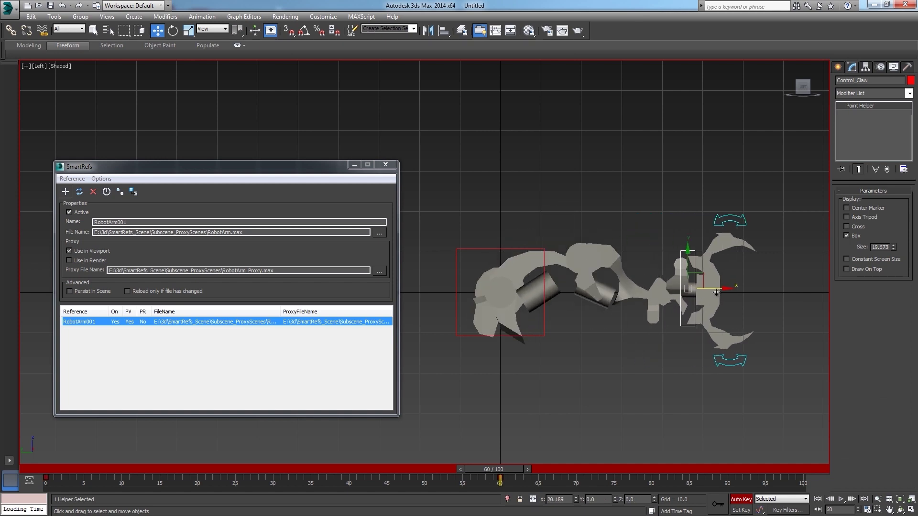
Step: Rotate both claw control shapes, then turn off Auto Key and scrub back to frame 0
{"action": "left_click", "coordinate": [719, 268]}
{"action": "key", "text": "e"}
{"action": "middle_click_drag", "start_coordinate": [757, 286], "coordinate": [704, 282]}
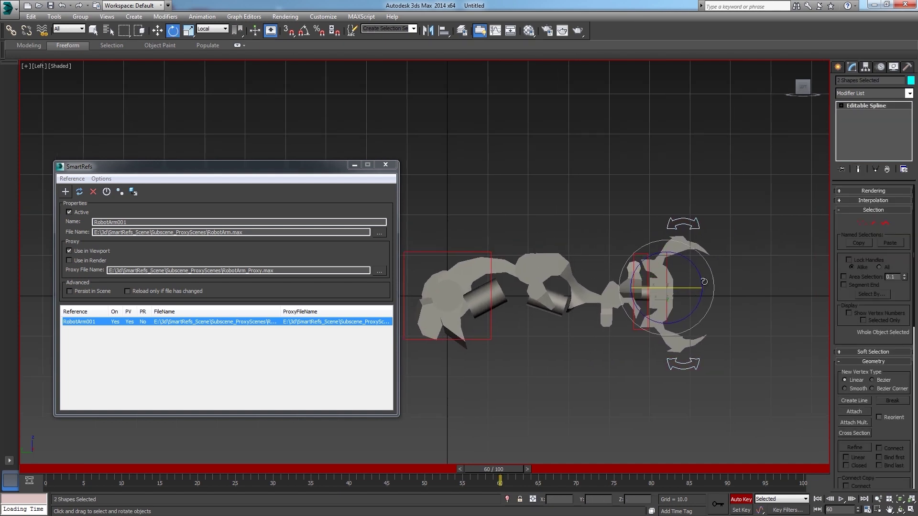
{"action": "left_click_drag", "start_coordinate": [704, 281], "coordinate": [714, 315]}
{"action": "key", "text": "n"}
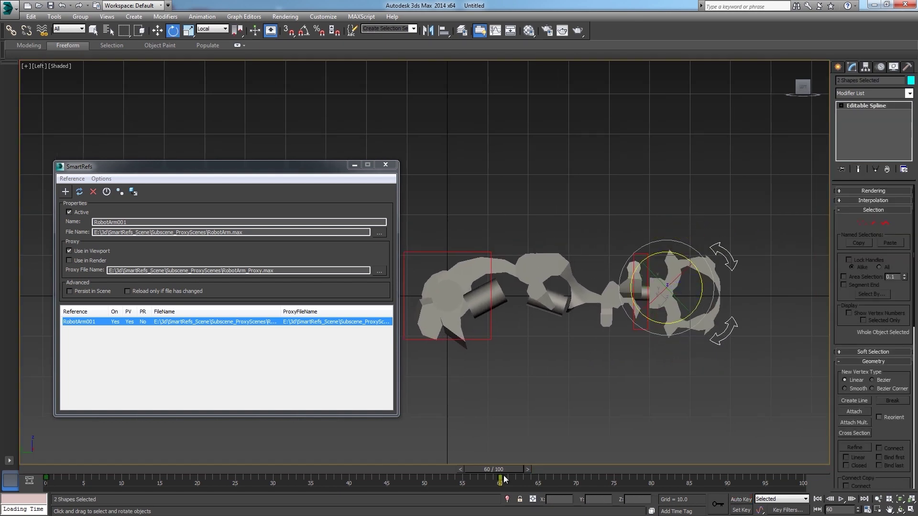
{"action": "left_click_drag", "start_coordinate": [504, 478], "coordinate": [66, 471]}
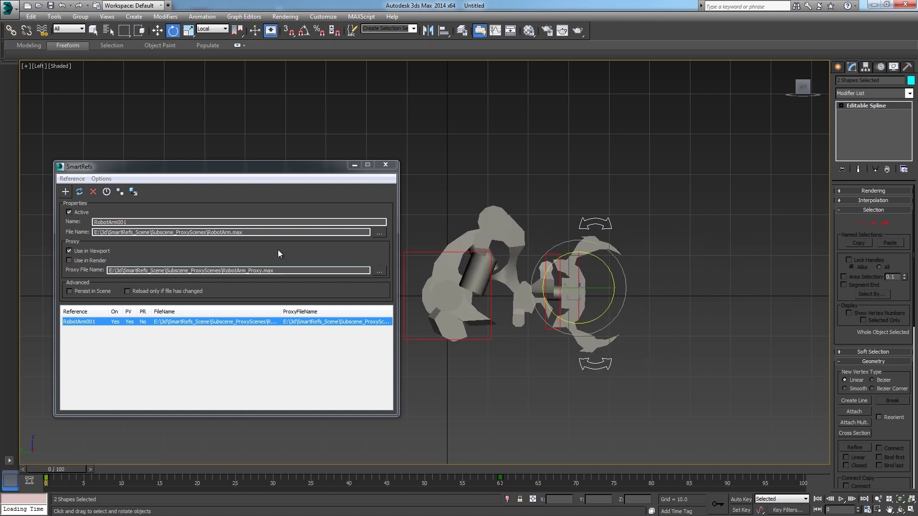
{"action": "left_click", "coordinate": [108, 253]}
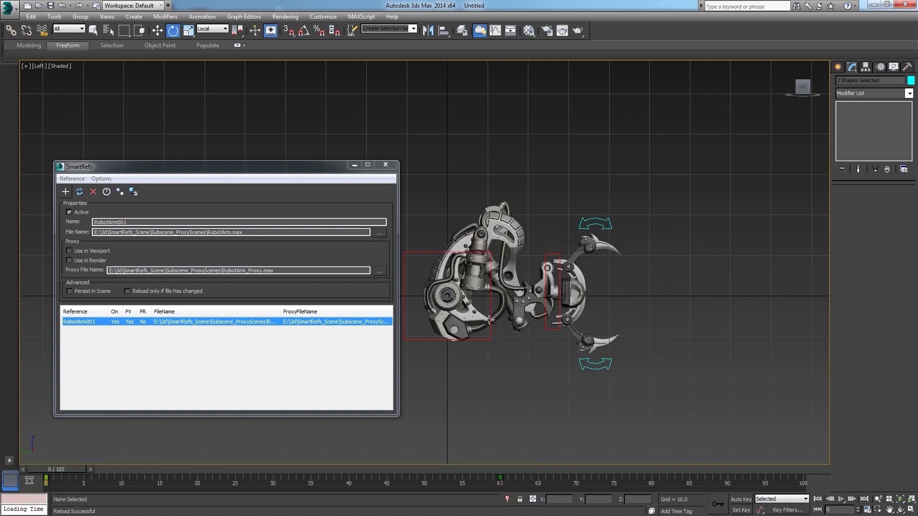
{"action": "key", "text": "q"}
{"action": "mouse_move", "coordinate": [44, 468]}
{"action": "left_mouse_down"}
{"action": "mouse_move", "coordinate": [564, 478]}
{"action": "mouse_move", "coordinate": [46, 480]}
{"action": "left_mouse_up"}
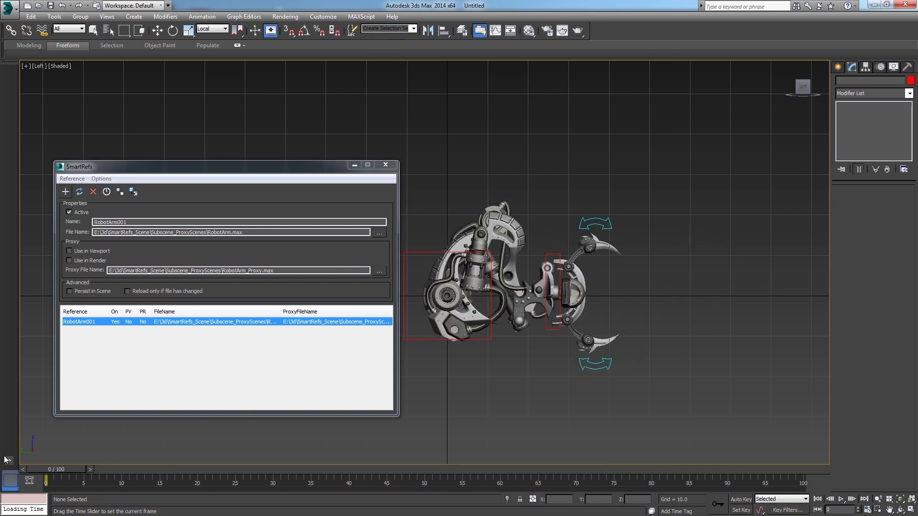
{"action": "left_click", "coordinate": [70, 251]}
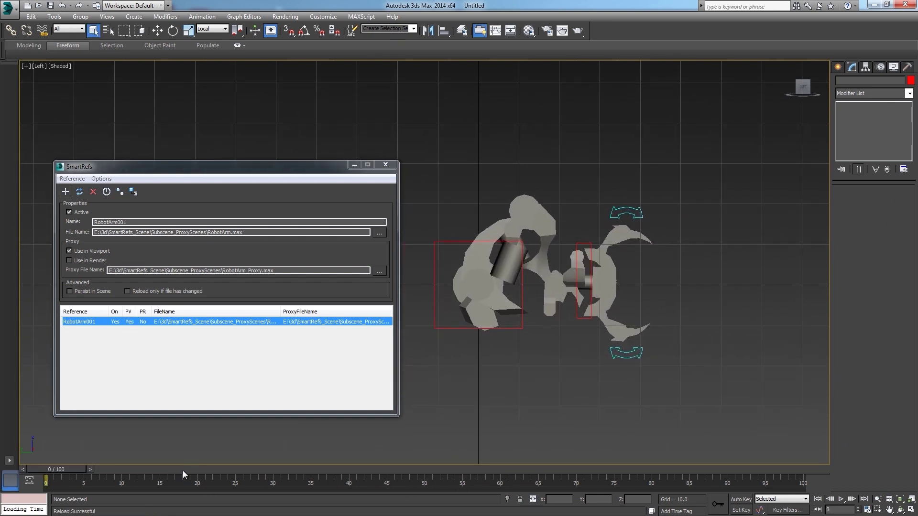
{"action": "mouse_move", "coordinate": [68, 471]}
{"action": "left_mouse_down"}
{"action": "mouse_move", "coordinate": [351, 473]}
{"action": "mouse_move", "coordinate": [56, 473]}
{"action": "left_mouse_up"}
{"action": "middle_click_drag", "start_coordinate": [558, 263], "coordinate": [572, 264]}
{"action": "scroll", "coordinate": [572, 265], "scroll_direction": "up", "scroll_amount": 2}
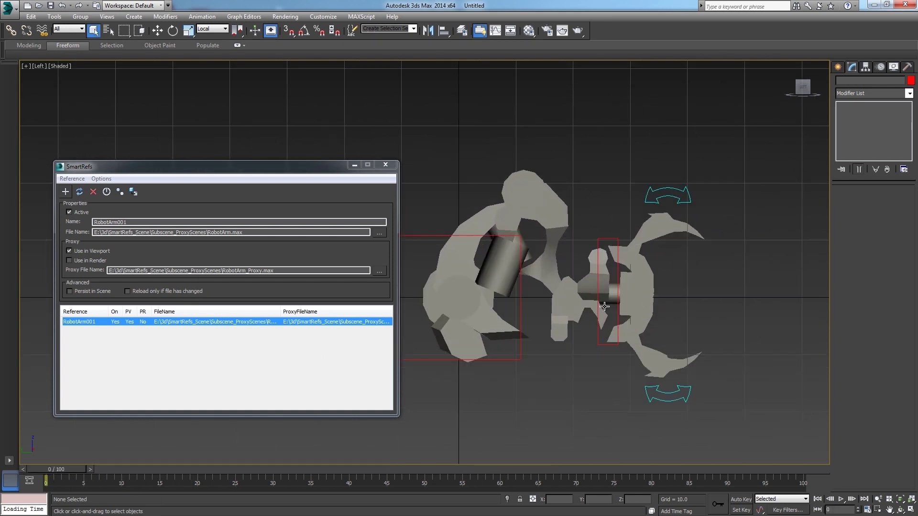
{"action": "middle_click_drag", "start_coordinate": [673, 291], "coordinate": [672, 292]}
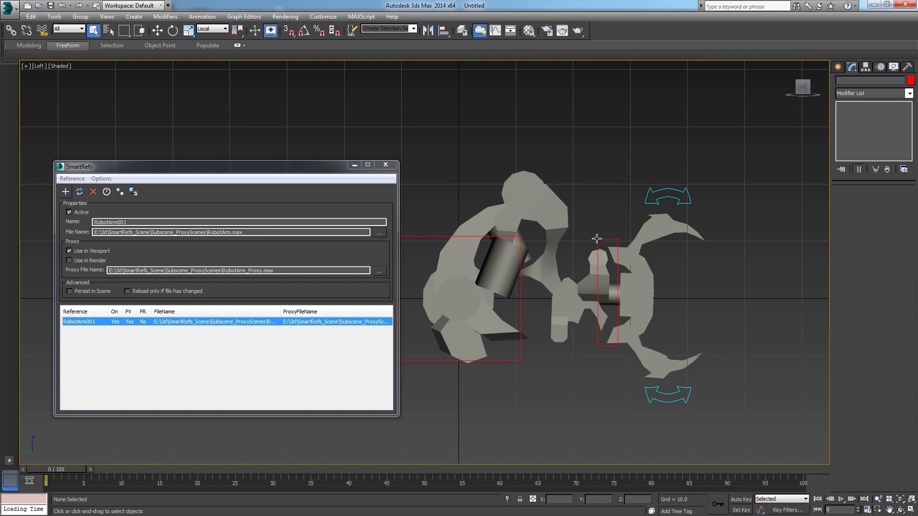
{"action": "middle_click_drag", "start_coordinate": [596, 239], "coordinate": [603, 245]}
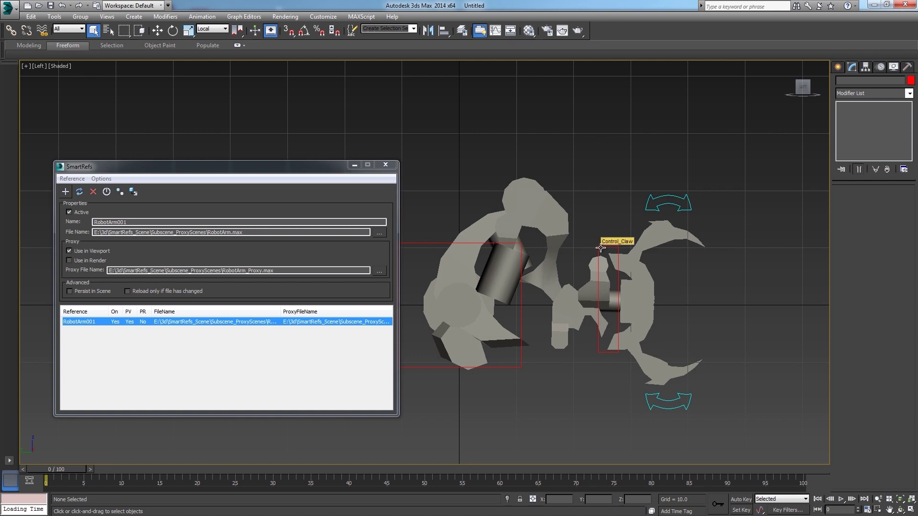
{"action": "scroll", "coordinate": [600, 248], "scroll_direction": "up", "scroll_amount": 2}
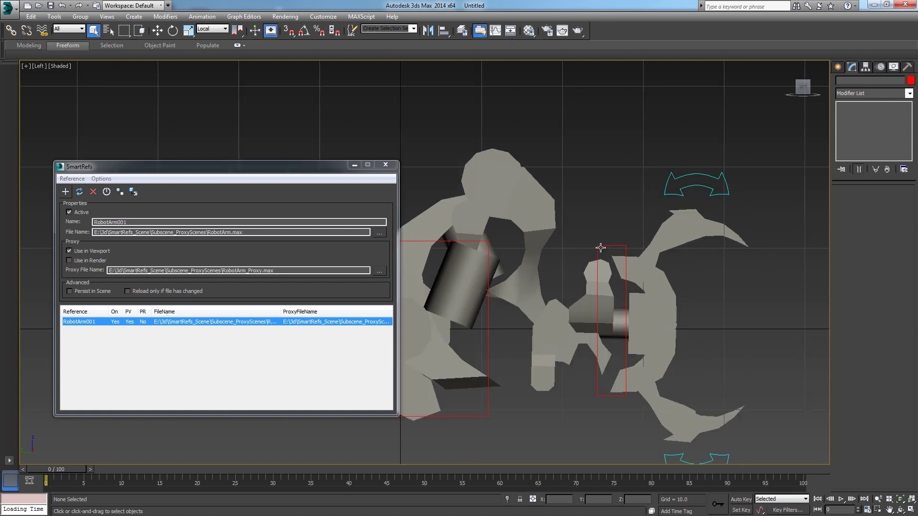
{"action": "scroll", "coordinate": [600, 247], "scroll_direction": "down", "scroll_amount": 2}
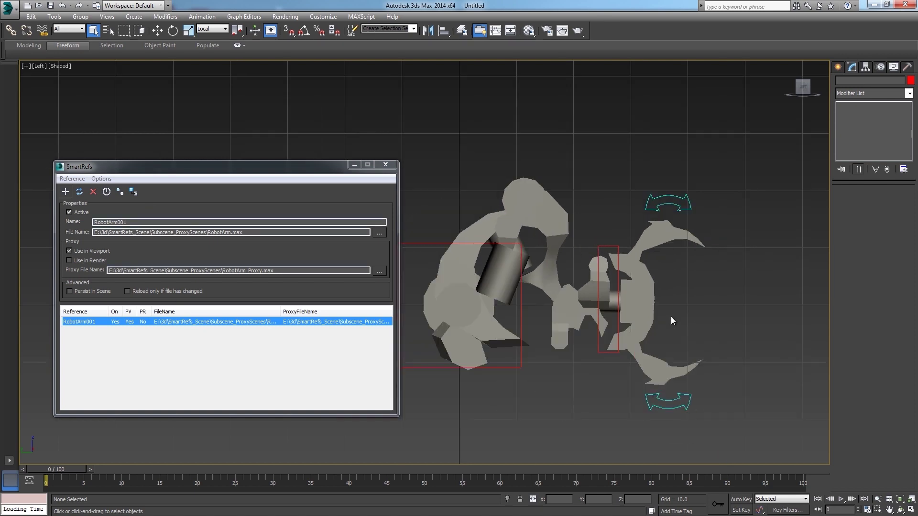
{"action": "middle_click_drag", "start_coordinate": [629, 309], "coordinate": [615, 287]}
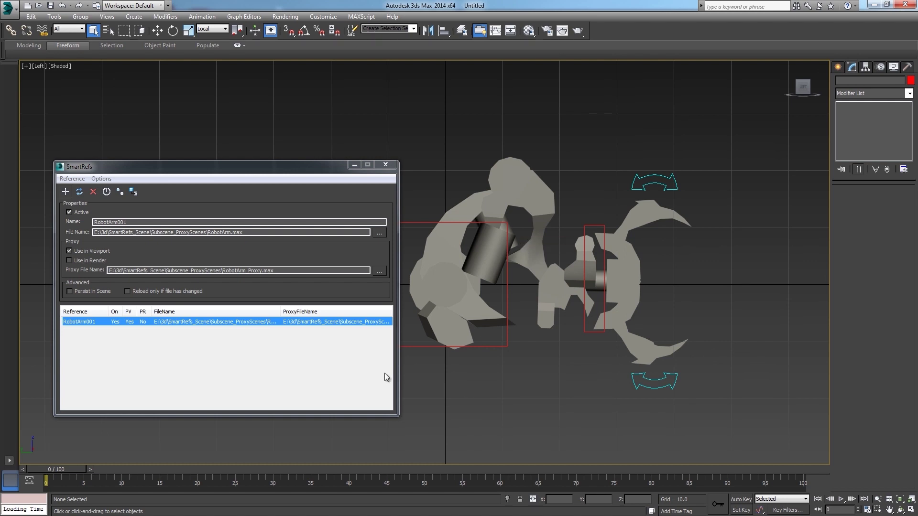
Step: Untick Use in Viewport to show the full-detail arm and zoom in on it
{"action": "left_click", "coordinate": [69, 251]}
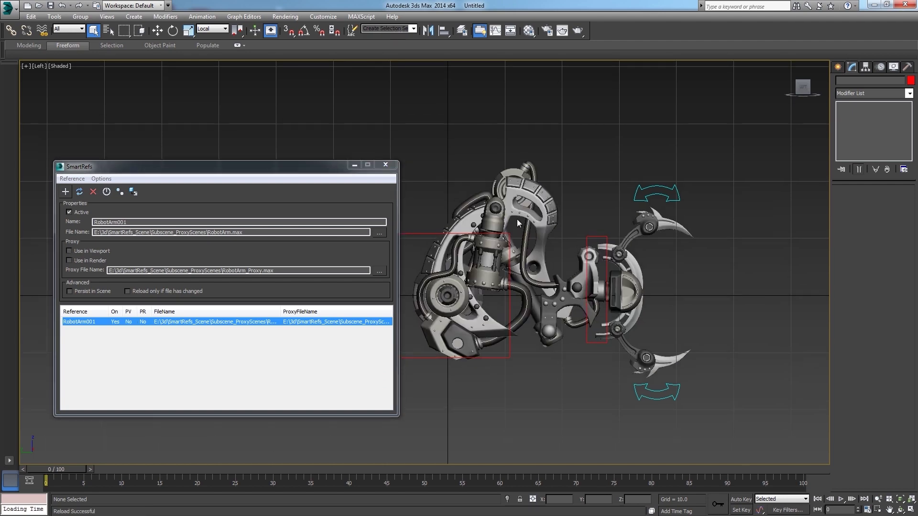
{"action": "scroll", "coordinate": [517, 206], "scroll_direction": "up", "scroll_amount": 5}
{"action": "scroll", "coordinate": [557, 229], "scroll_direction": "down", "scroll_amount": 2}
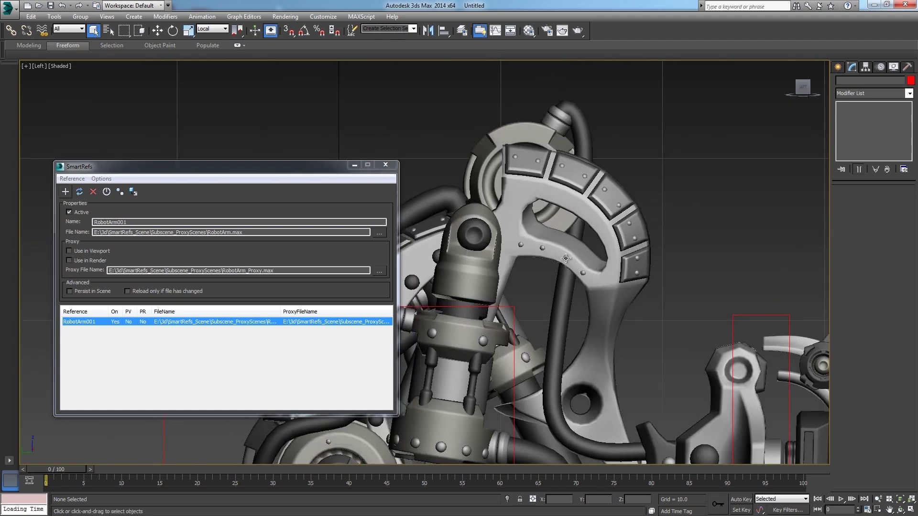
Step: Select screws Point028, Point026 and Point029 with the Scale tool, then re-enable the proxy
{"action": "left_click", "coordinate": [564, 259]}
{"action": "key", "text": "r"}
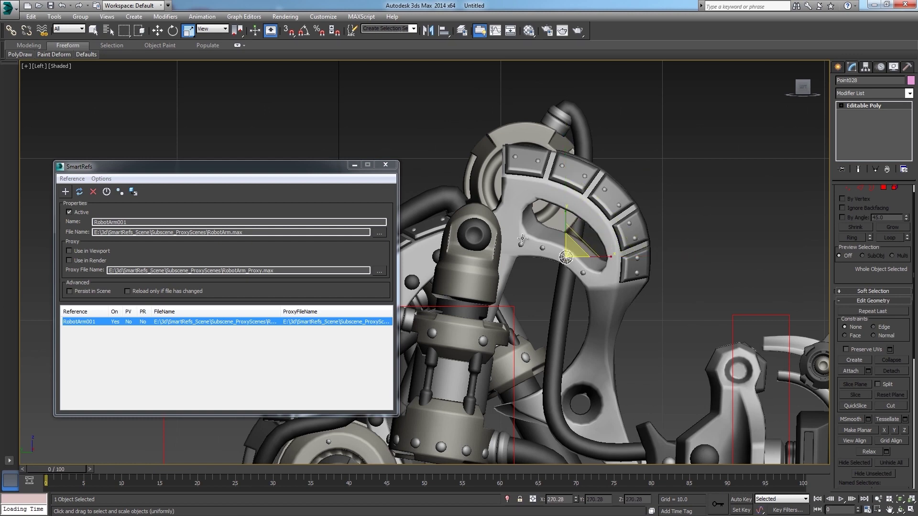
{"action": "left_click", "coordinate": [520, 246]}
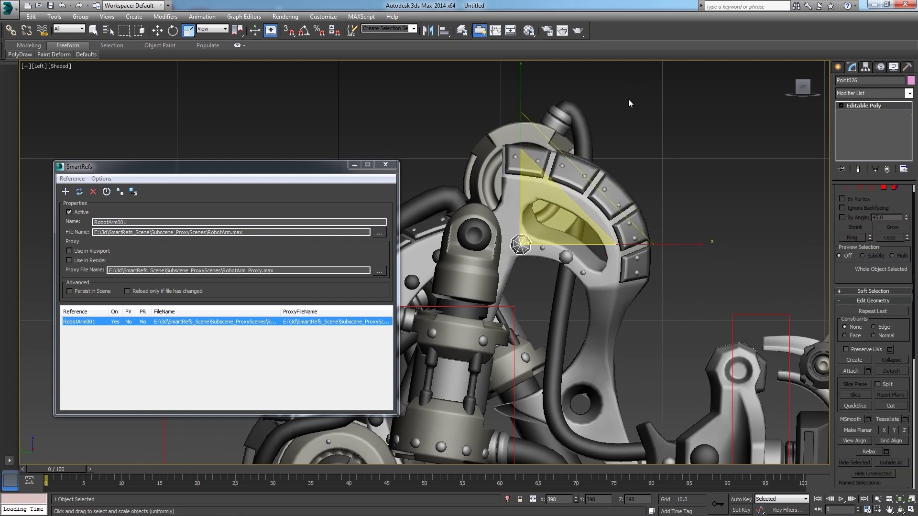
{"action": "left_click", "coordinate": [583, 274]}
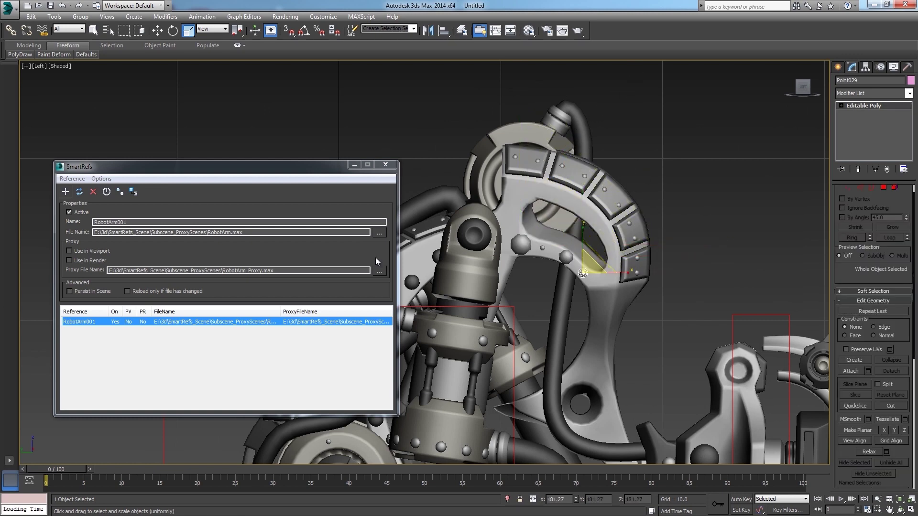
{"action": "left_click", "coordinate": [85, 251]}
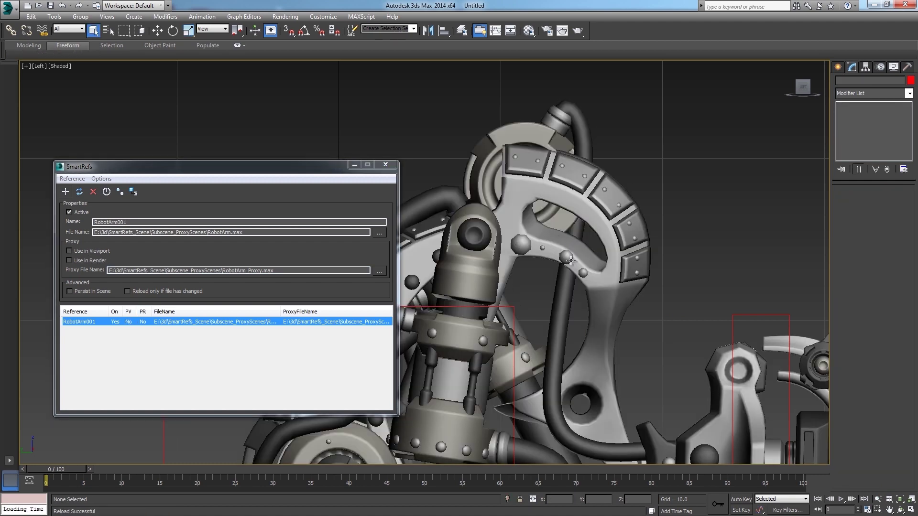
{"action": "left_click", "coordinate": [91, 251]}
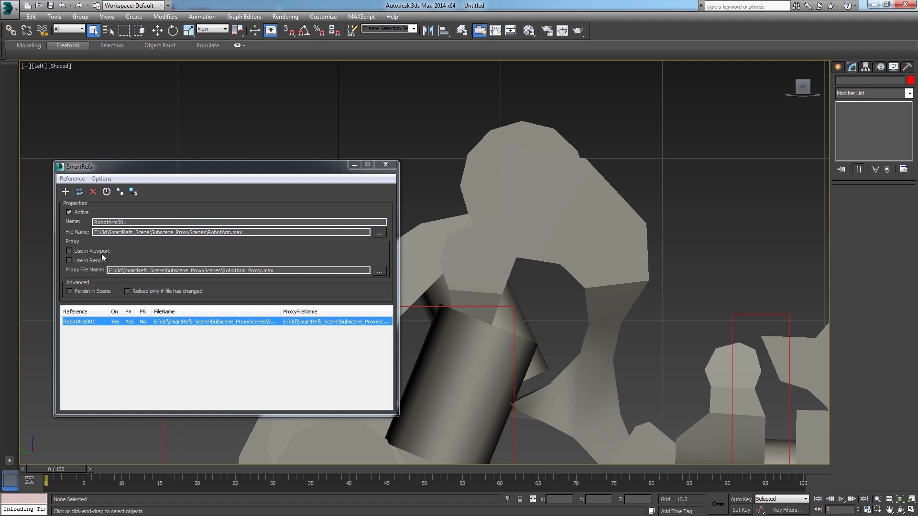
{"action": "scroll", "coordinate": [560, 241], "scroll_direction": "down", "scroll_amount": 5}
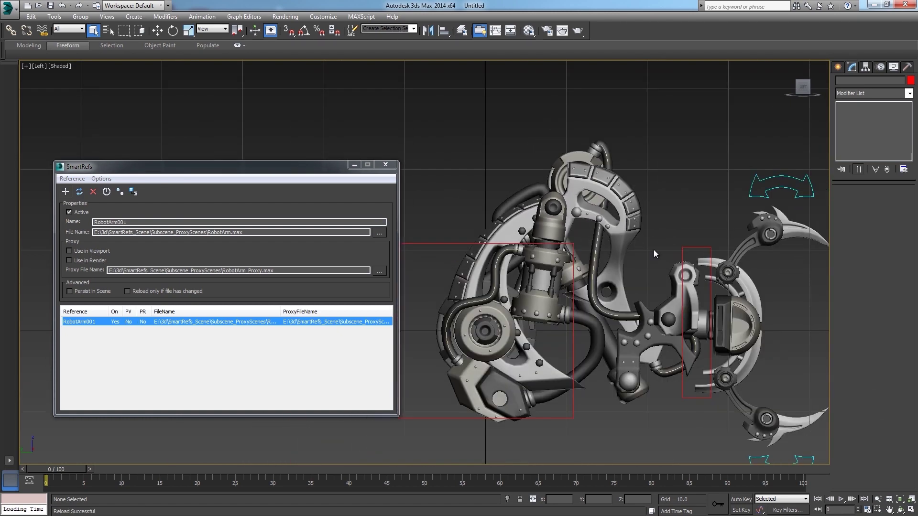
{"action": "middle_click_drag", "start_coordinate": [657, 265], "coordinate": [640, 272]}
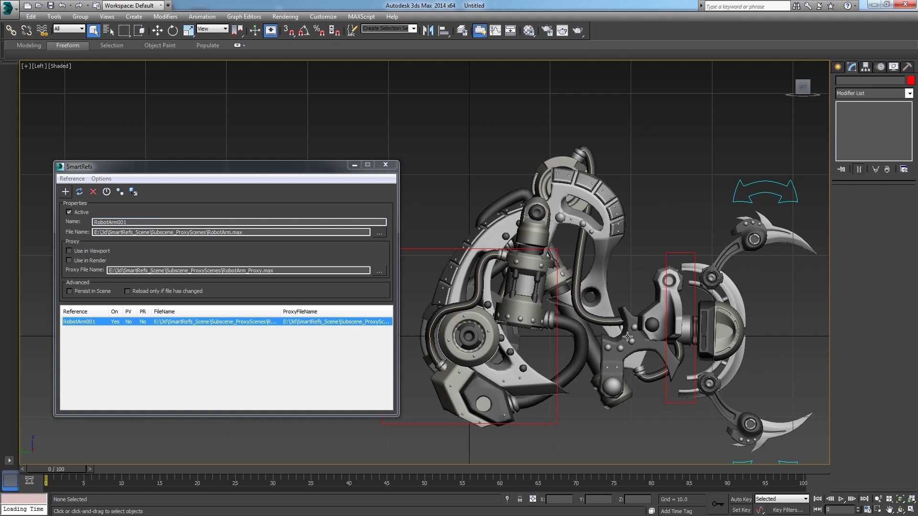
{"action": "middle_click_drag", "start_coordinate": [627, 337], "coordinate": [570, 331]}
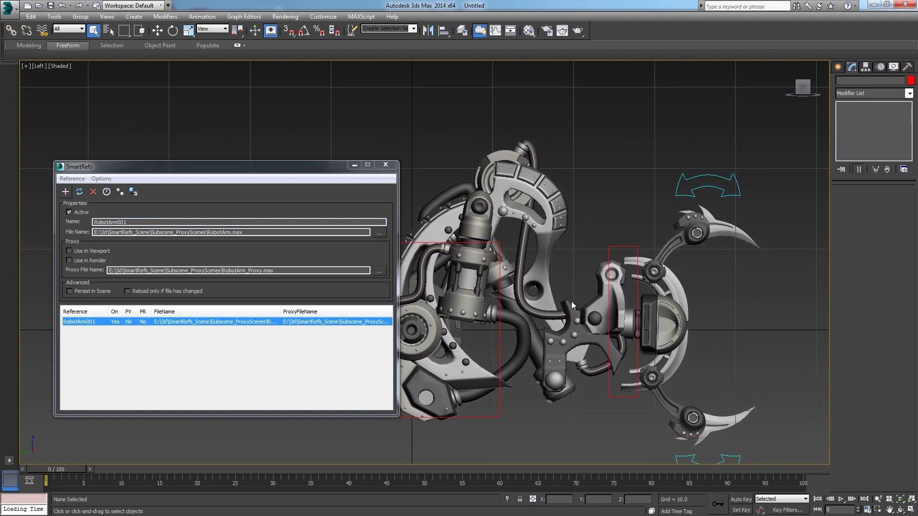